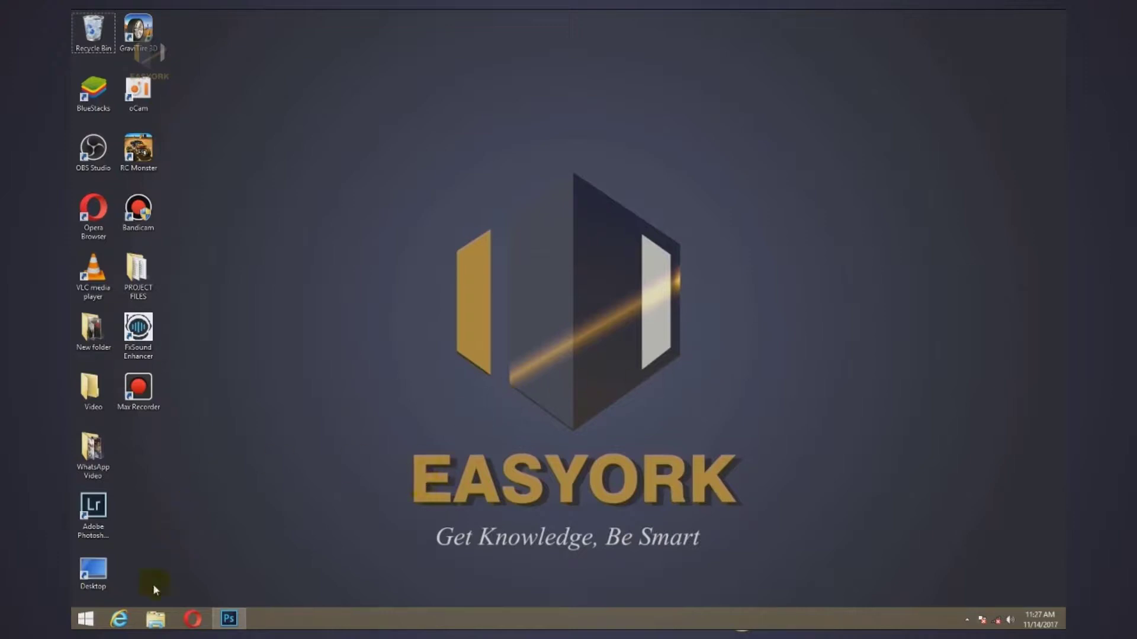
# Open File Explorer in Downloads, select the NaturalReader archive, and widen the window
pyautogui.click(156, 619)
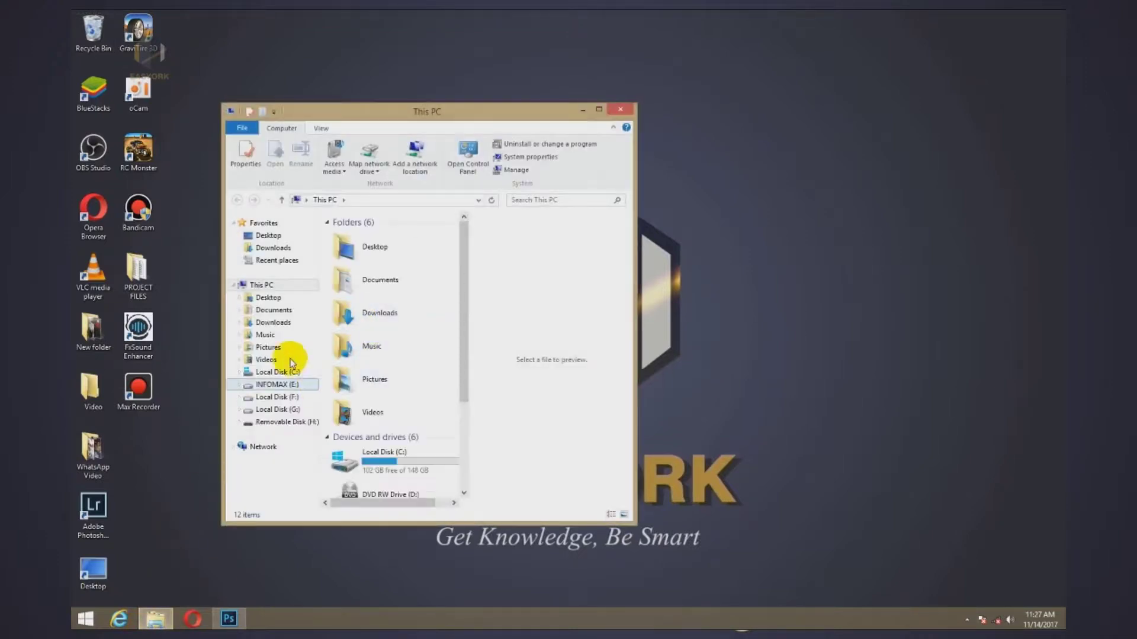
pyautogui.click(268, 324)
pyautogui.click(352, 246)
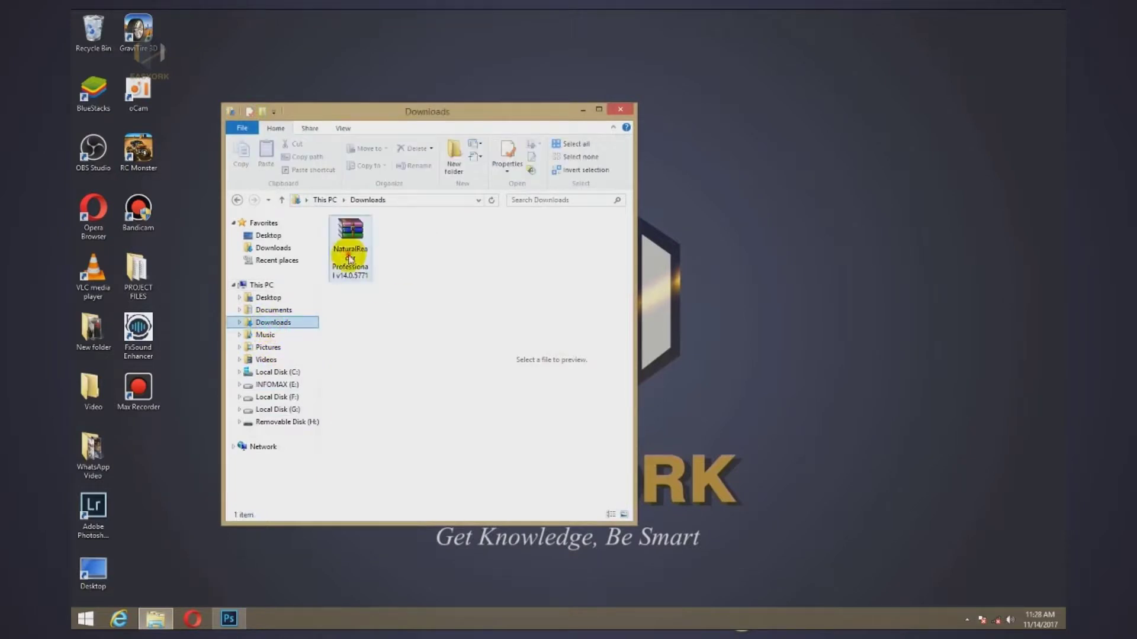
pyautogui.moveTo(492, 118); pyautogui.dragTo(464, 101)
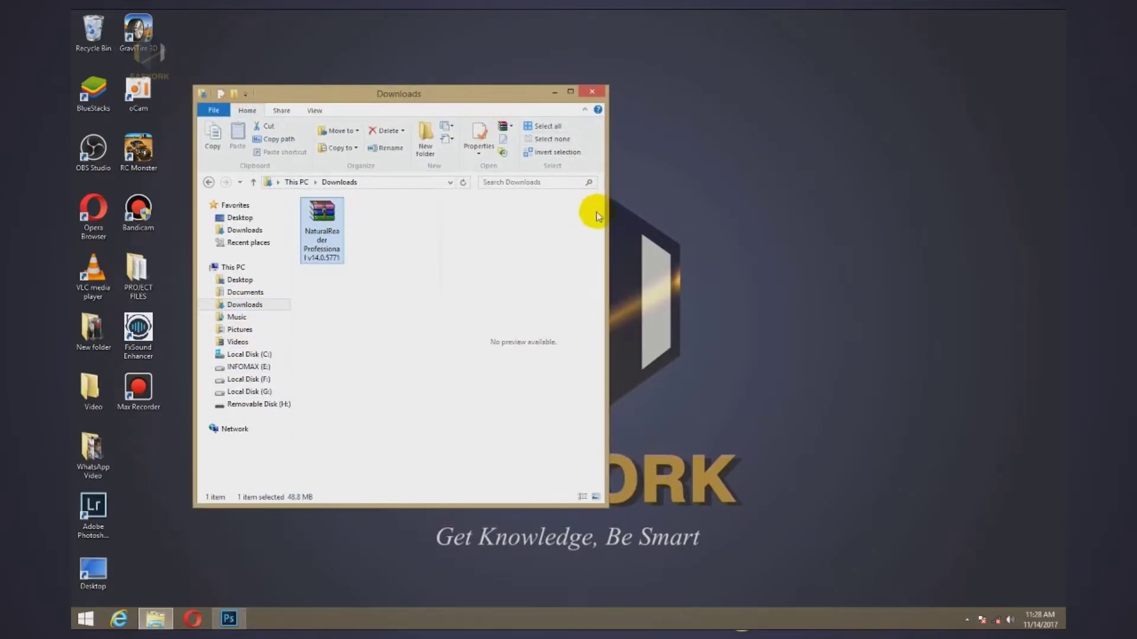
pyautogui.moveTo(609, 219); pyautogui.dragTo(699, 225)
# Extract the archive to NaturalReader Professional v14.0.5771\ and open its inner folder
pyautogui.rightClick(330, 233)
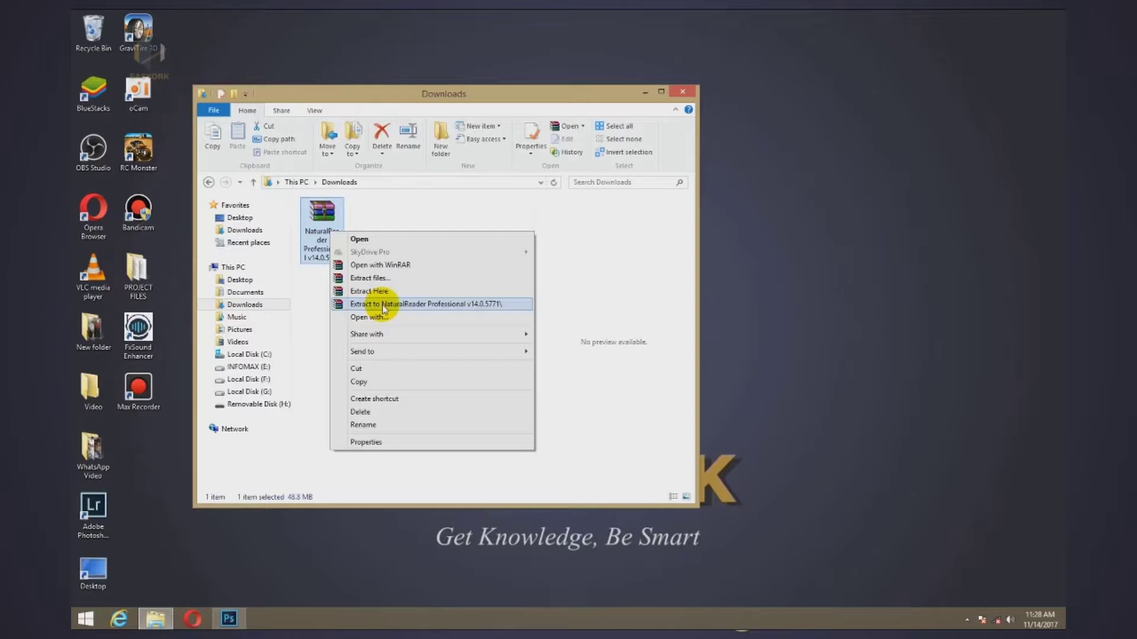
pyautogui.click(384, 305)
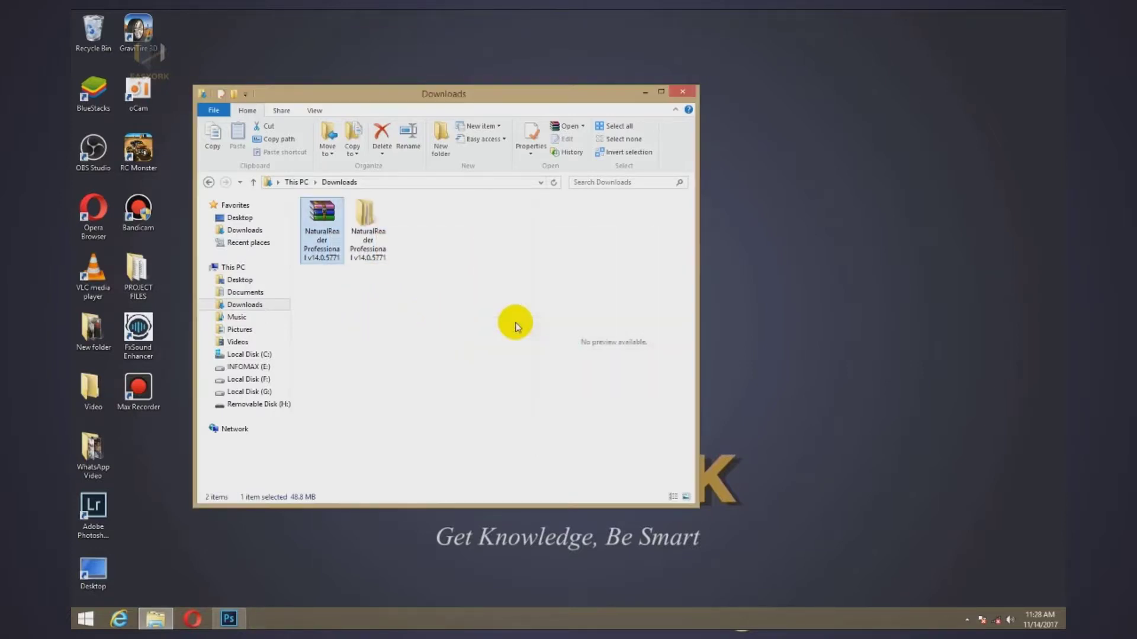
pyautogui.doubleClick(368, 240)
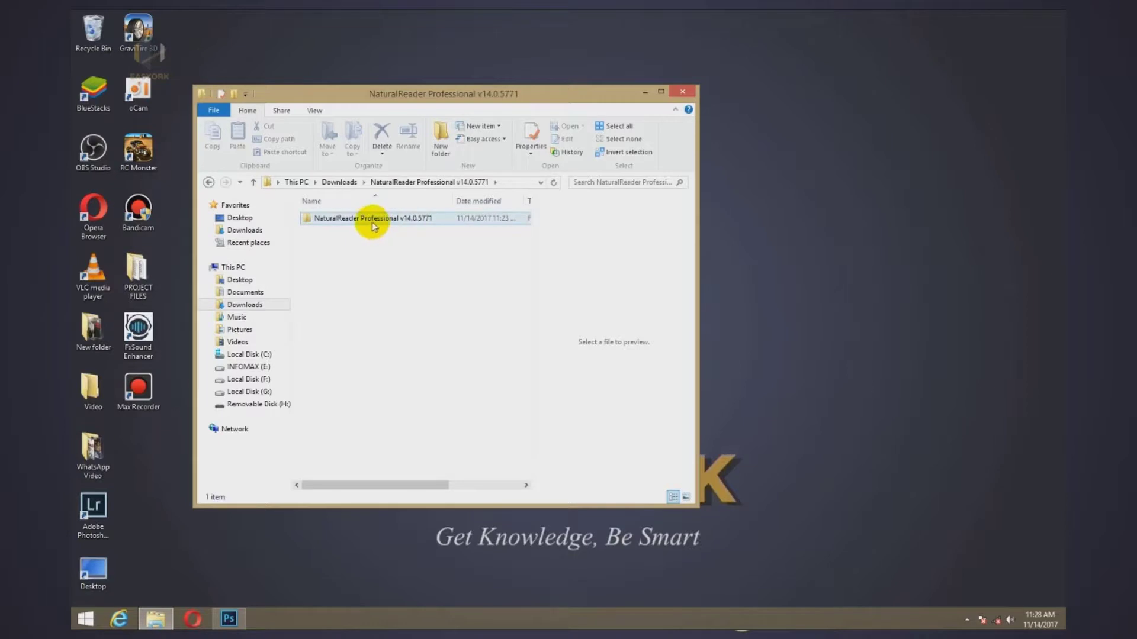
pyautogui.moveTo(356, 90); pyautogui.dragTo(505, 89)
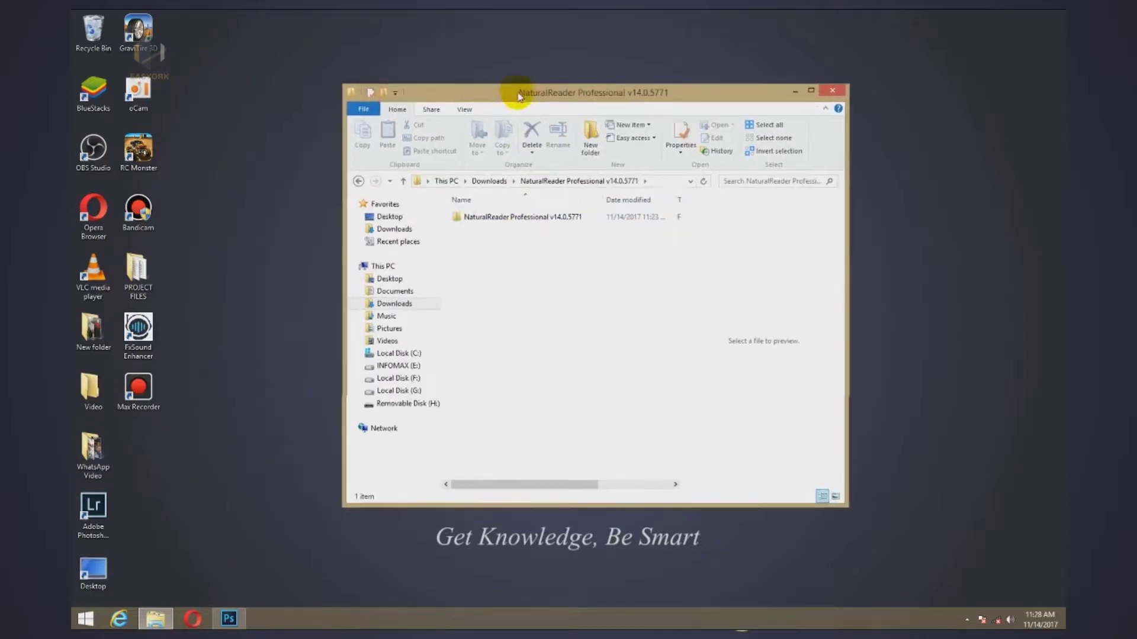
pyautogui.doubleClick(513, 214)
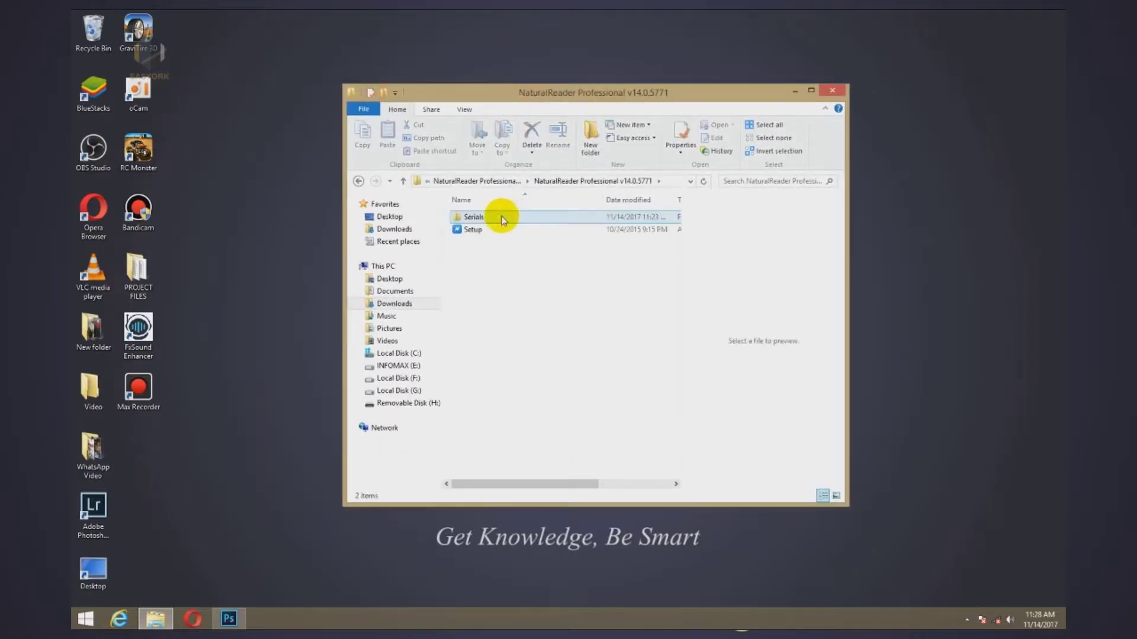
# Run Setup as administrator to launch the NaturalReader 14 InstallShield Wizard
pyautogui.rightClick(466, 230)
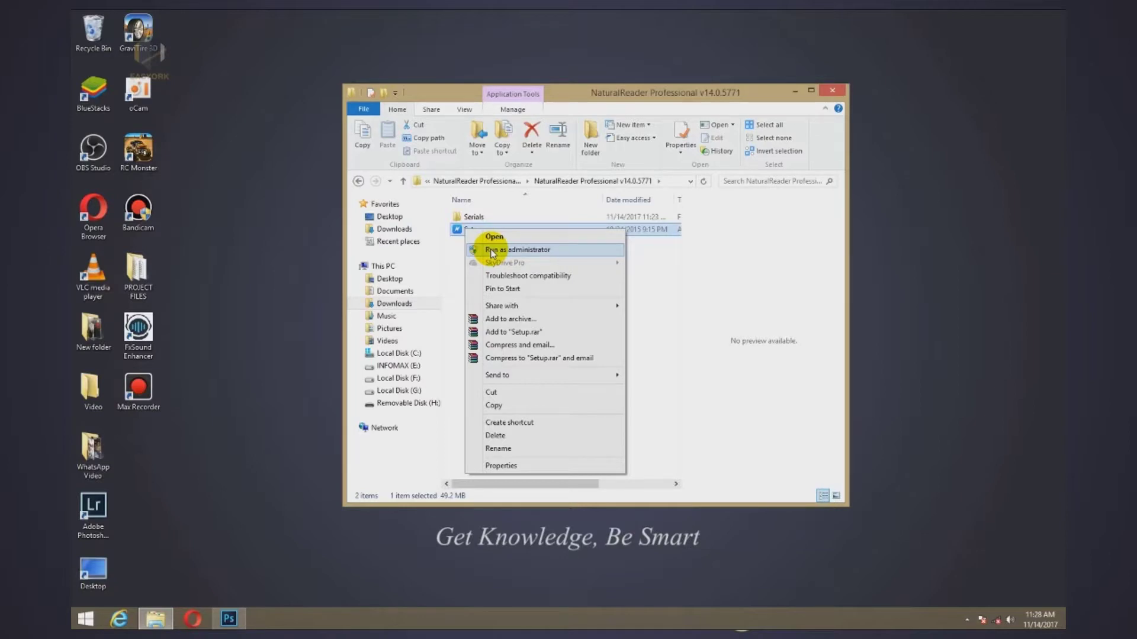
pyautogui.click(492, 251)
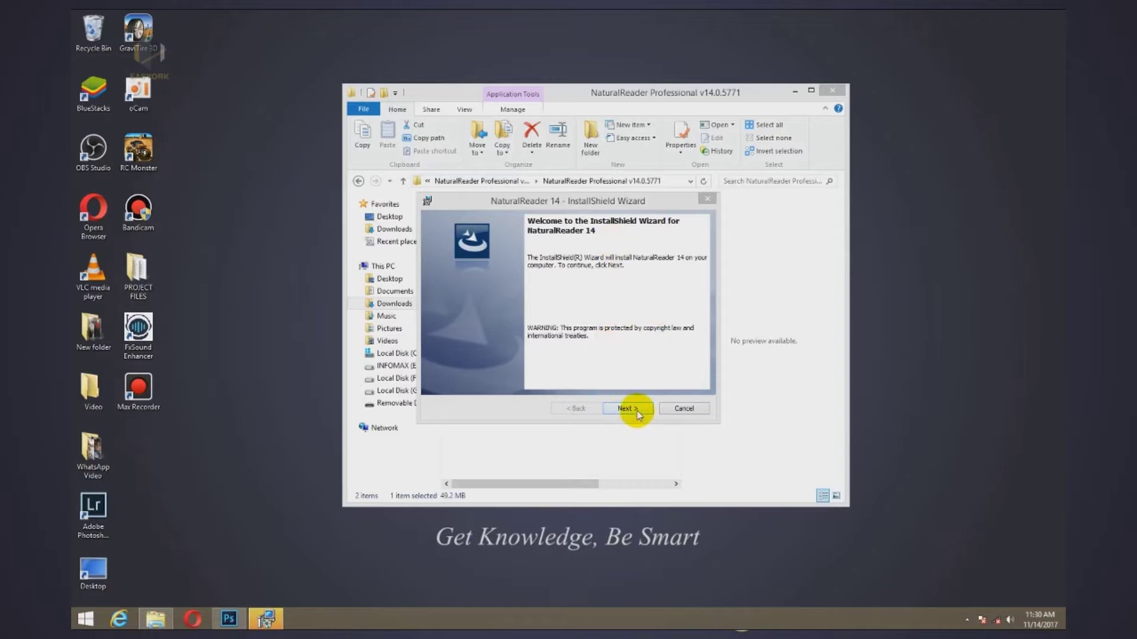
# Move past the welcome page and accept the license agreement terms
pyautogui.click(637, 410)
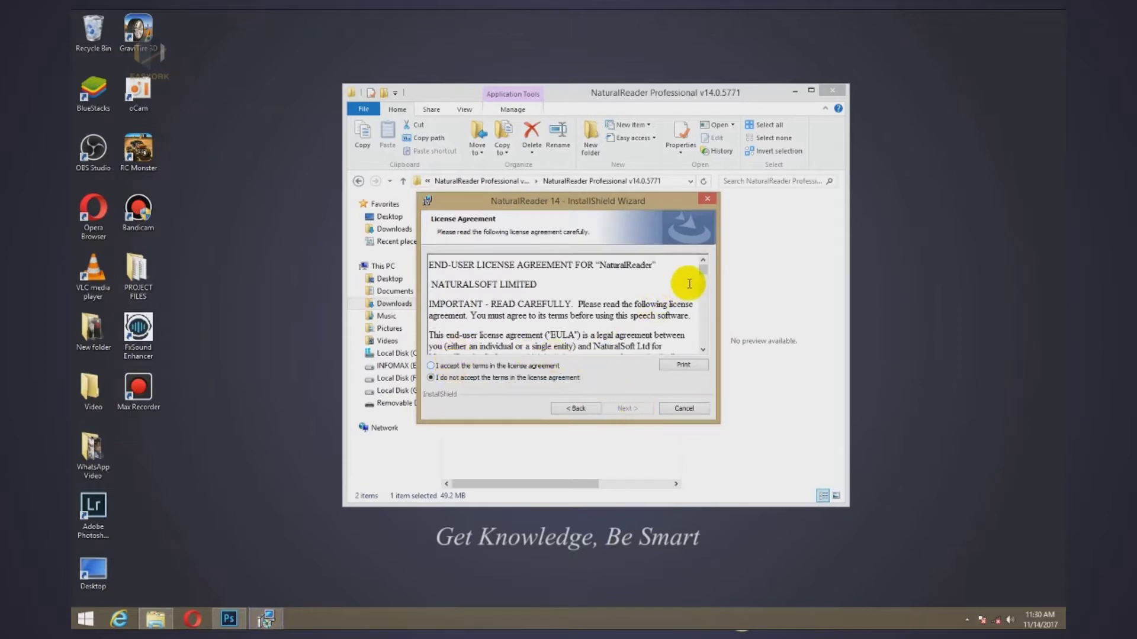
pyautogui.scroll(-1, 702, 276)
pyautogui.moveTo(702, 276)
pyautogui.mouseDown()
pyautogui.moveTo(701, 362)
pyautogui.moveTo(703, 273)
pyautogui.mouseUp()
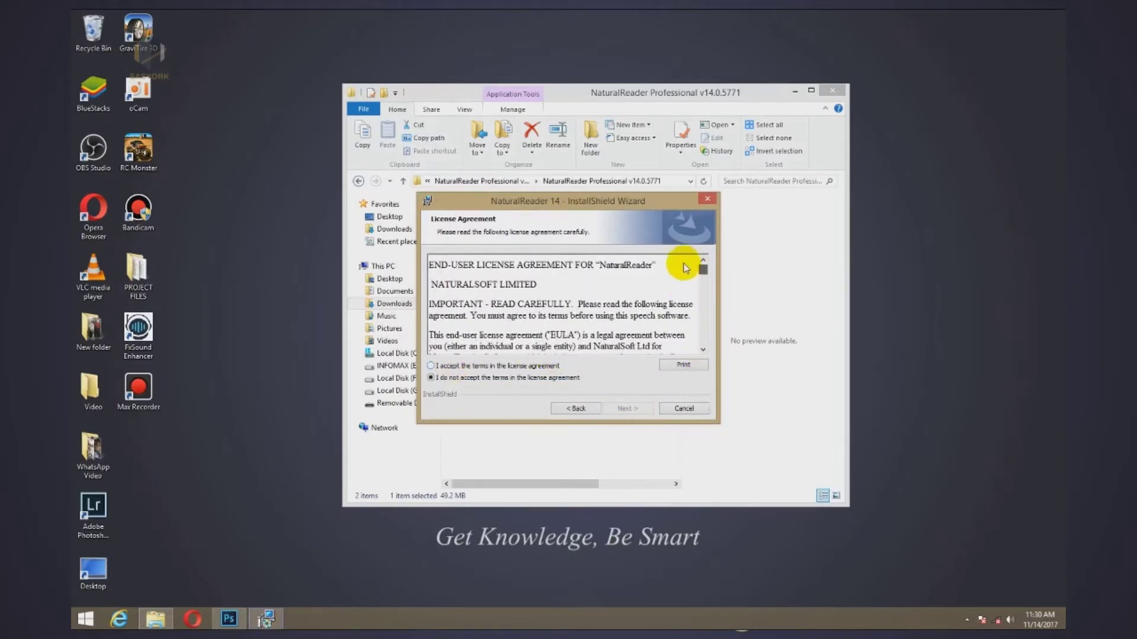
pyautogui.click(441, 366)
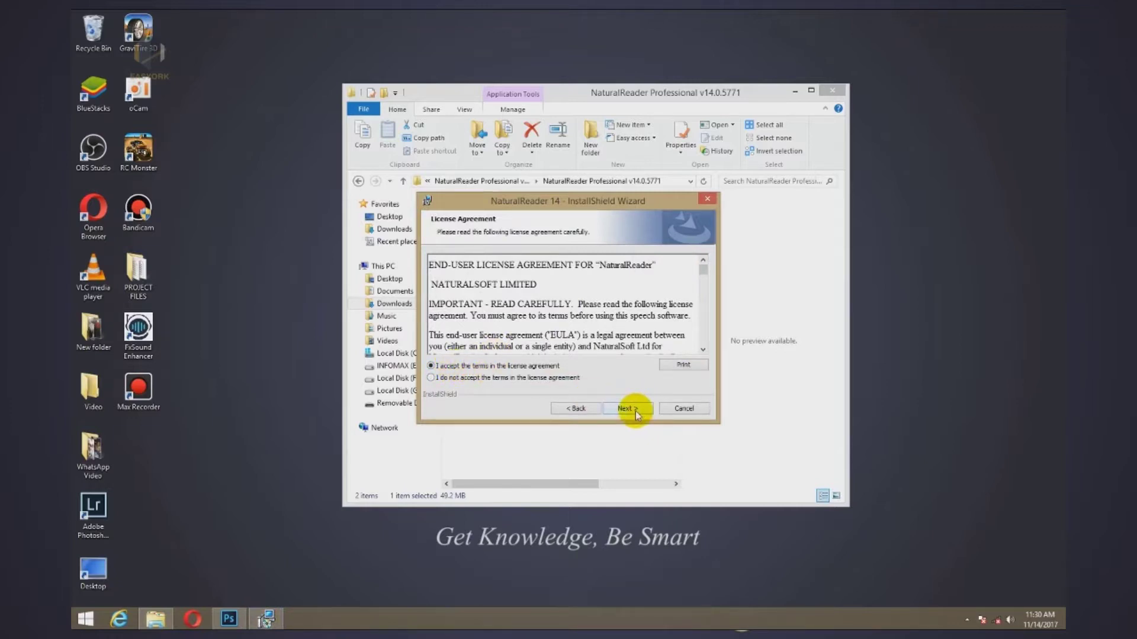
# Keep the default customer information and install folder, and start the installation
pyautogui.click(635, 409)
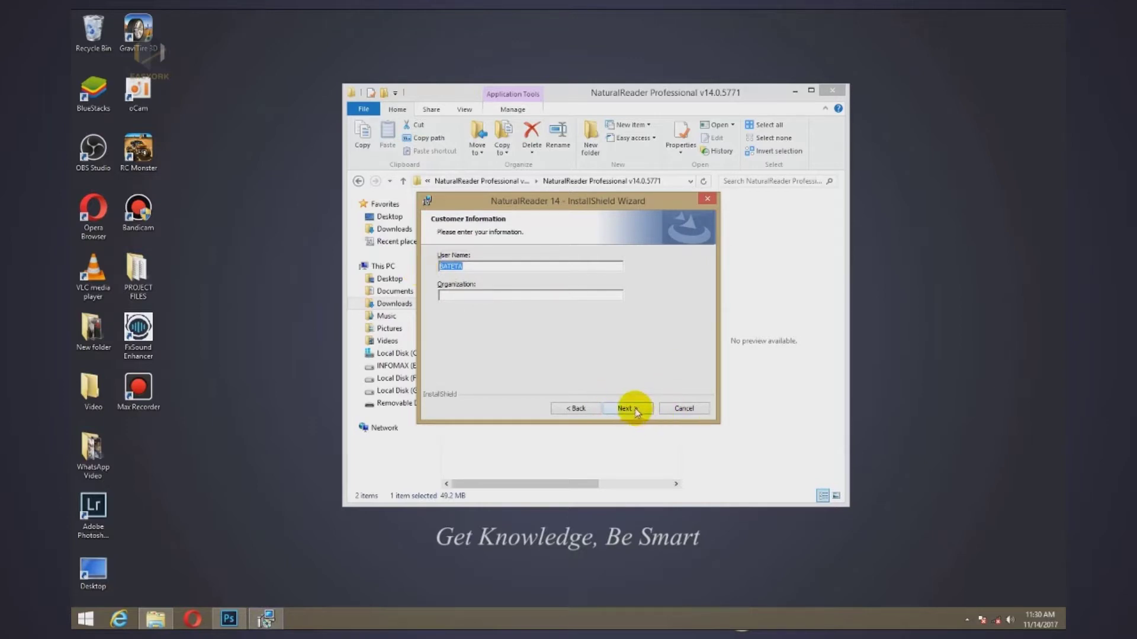
pyautogui.click(635, 410)
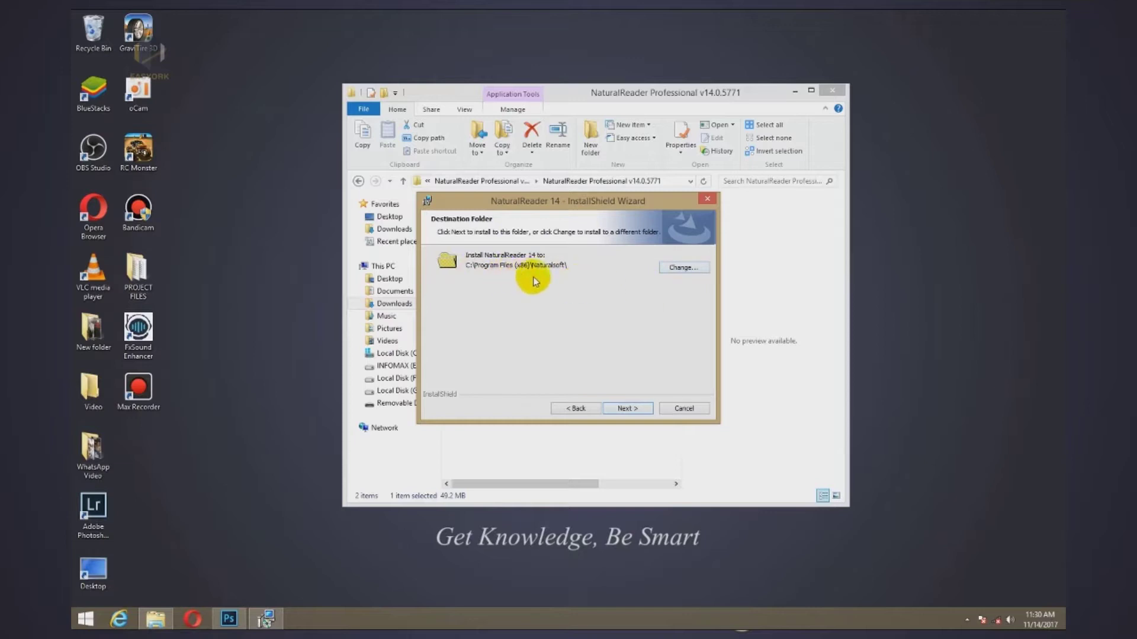
pyautogui.click(639, 409)
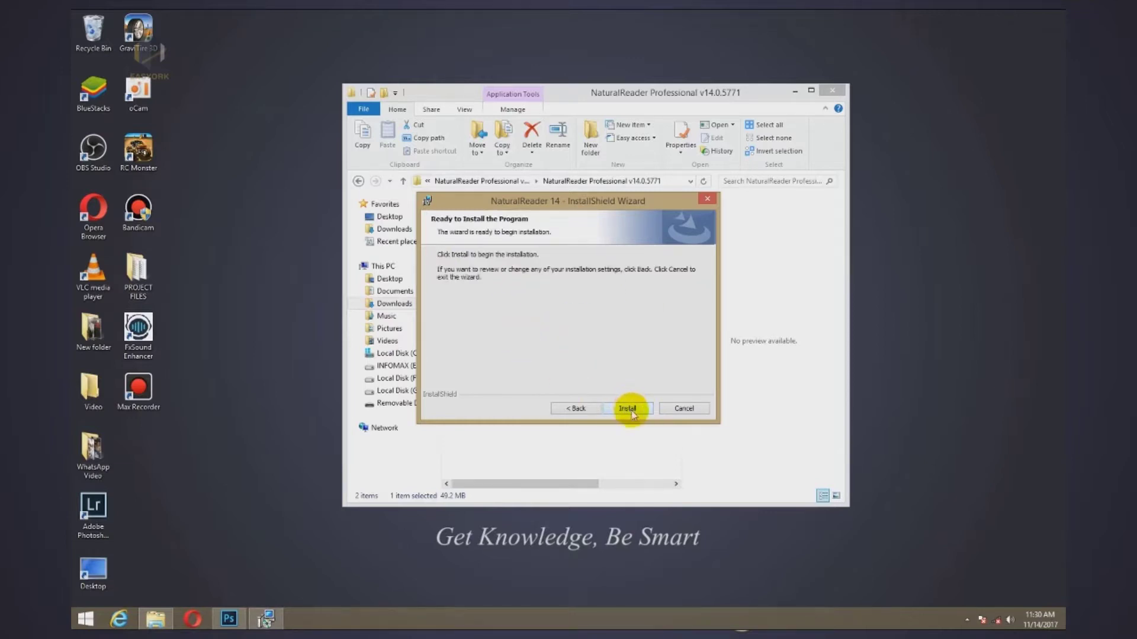
pyautogui.click(632, 413)
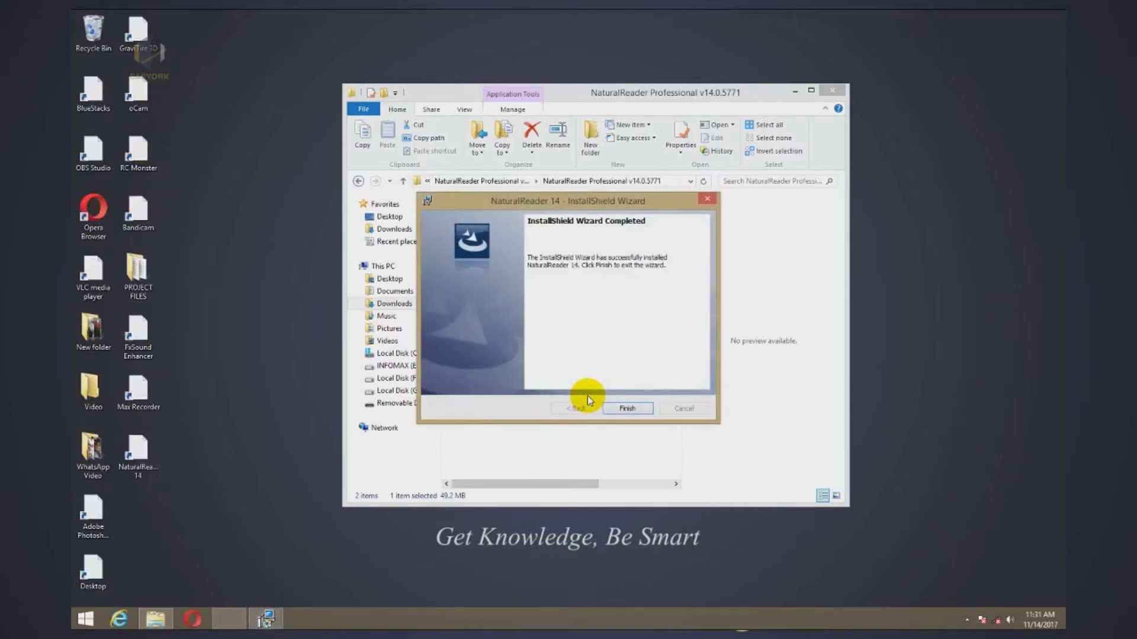
# Finish and close the installer once NaturalReader 14 has installed
pyautogui.click(635, 409)
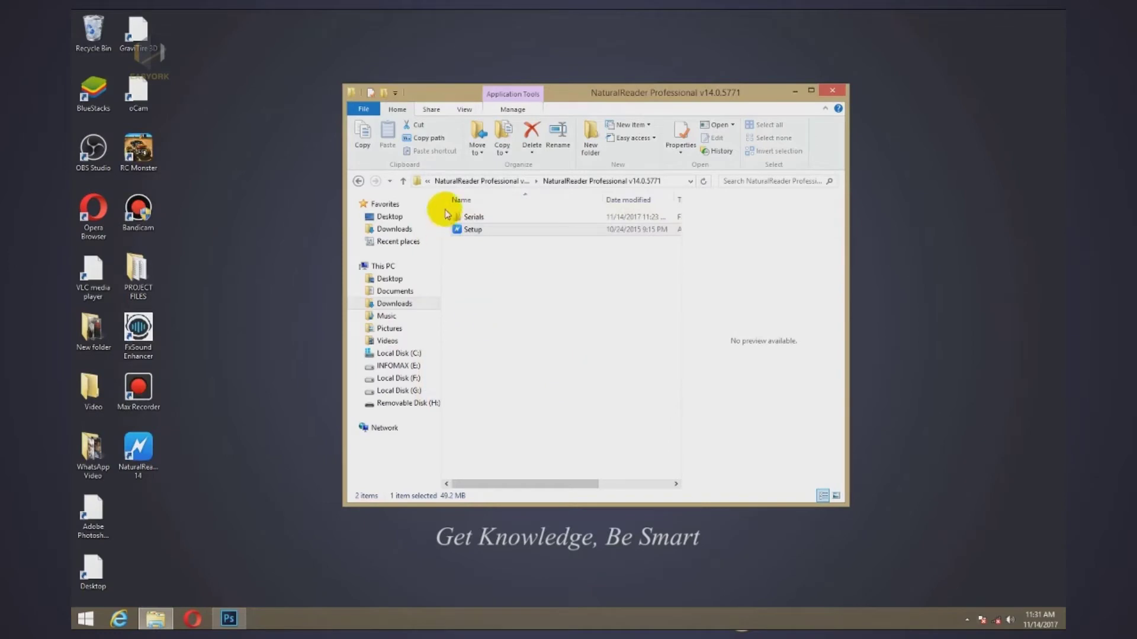
# Open the Serials text file in Notepad on the right, then launch NaturalReader 14
pyautogui.click(281, 356)
pyautogui.doubleClick(474, 216)
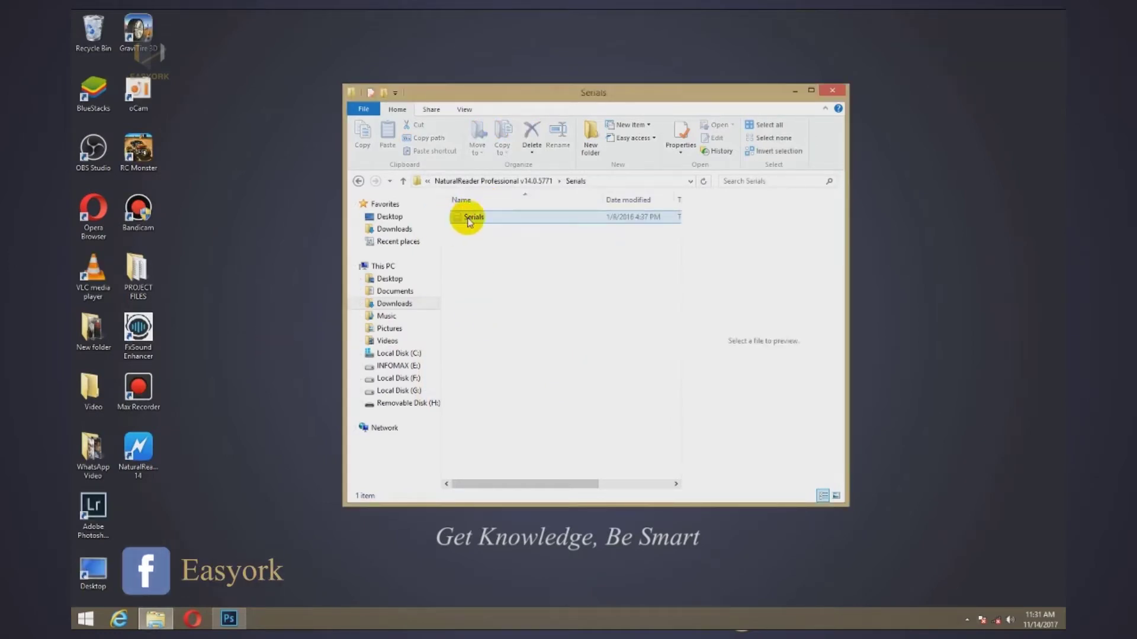
pyautogui.doubleClick(468, 217)
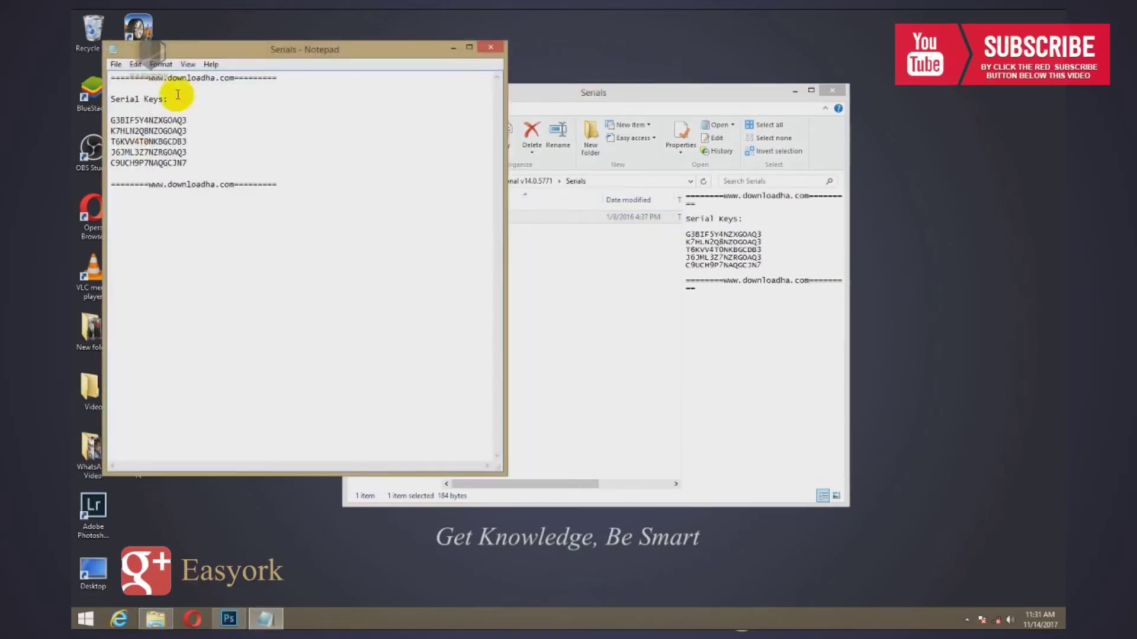
pyautogui.moveTo(157, 47); pyautogui.dragTo(660, 102)
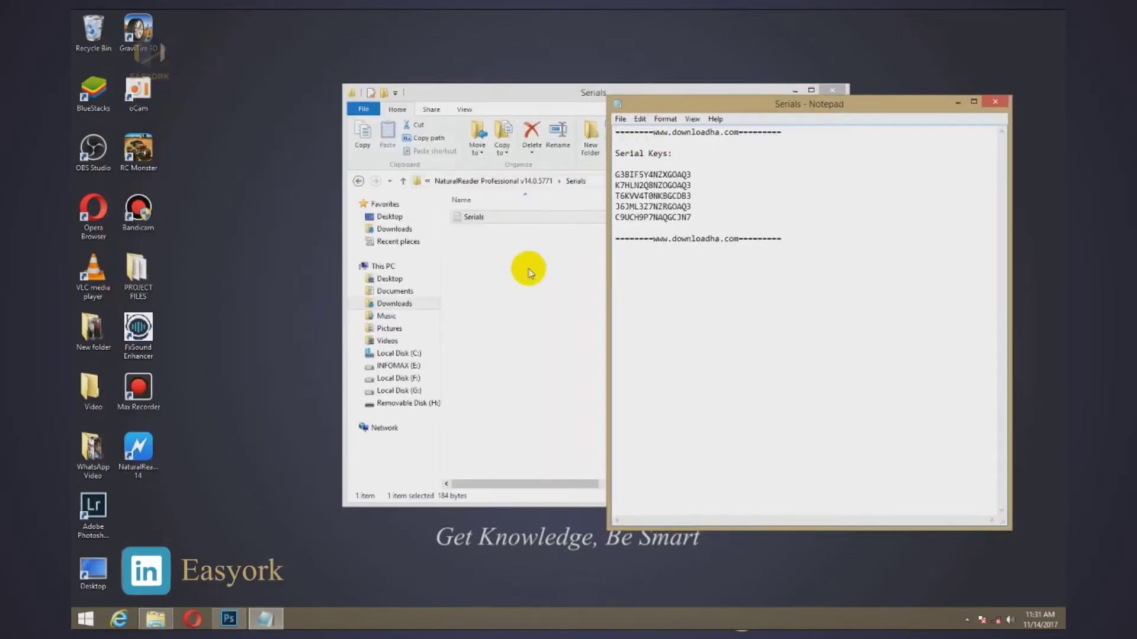
pyautogui.click(148, 453)
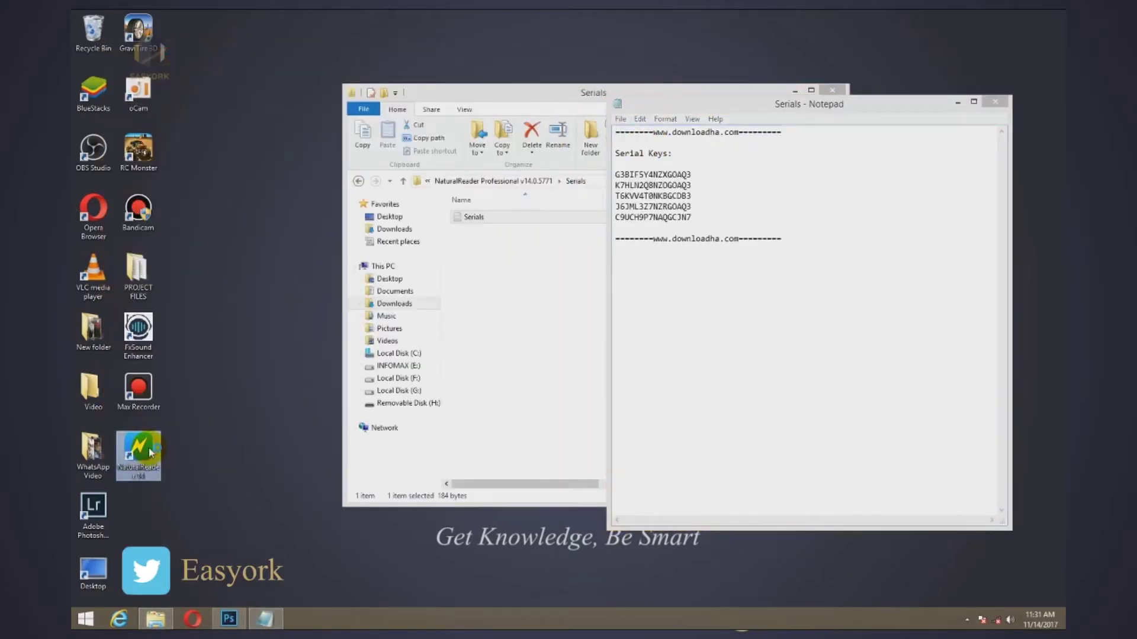
pyautogui.doubleClick(150, 453)
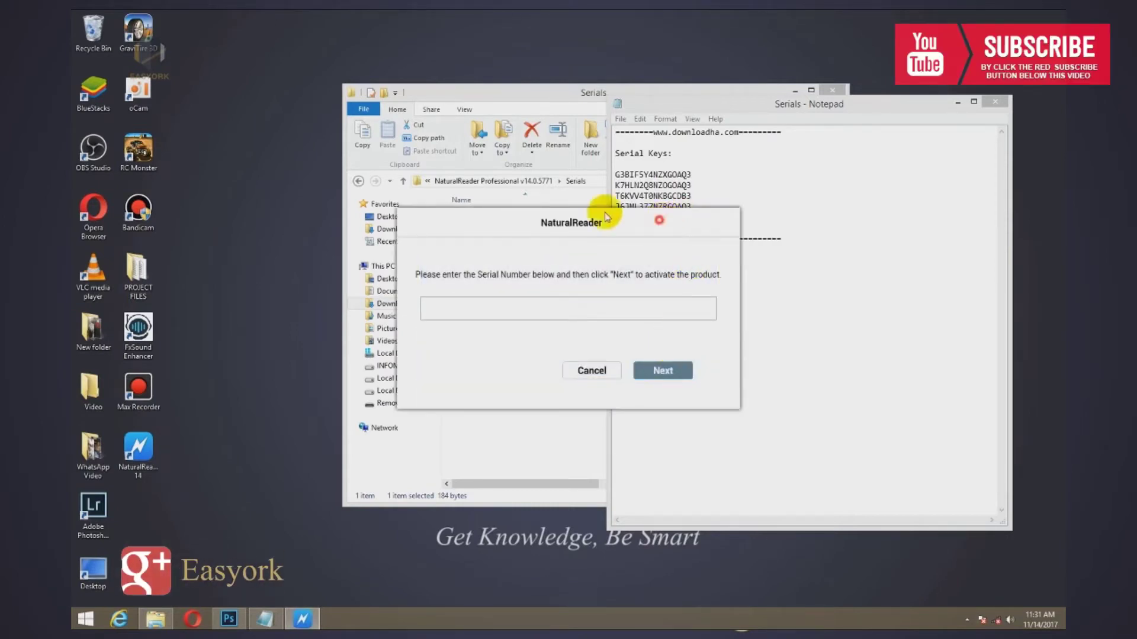
# Paste the first serial key into the activation prompt, submit it, and close Notepad
pyautogui.moveTo(665, 221); pyautogui.dragTo(492, 193)
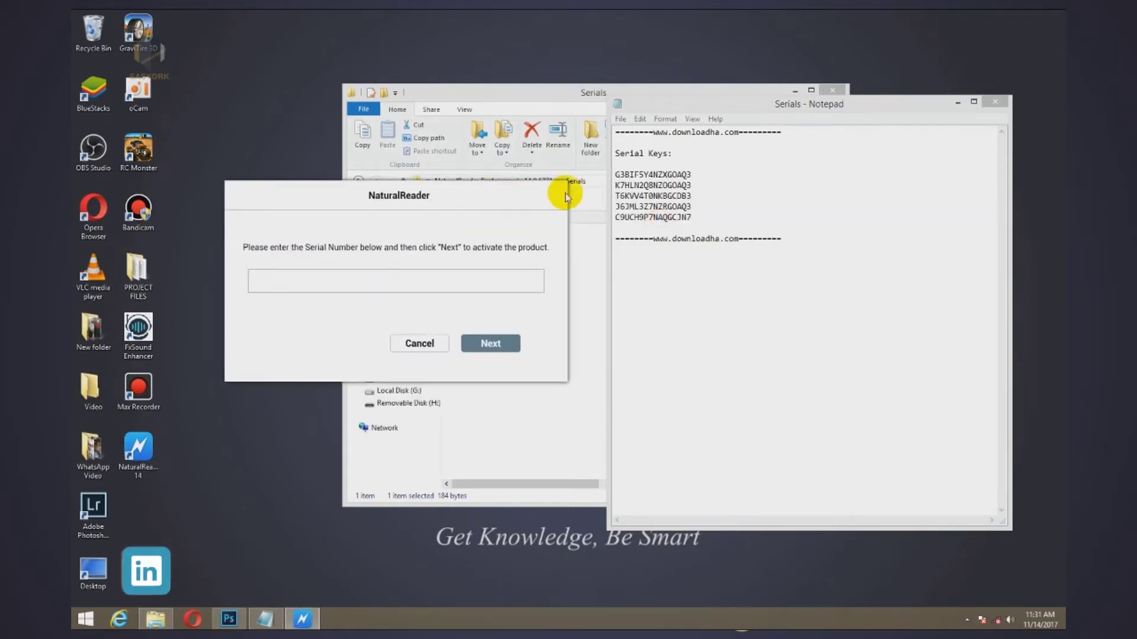
pyautogui.doubleClick(632, 174)
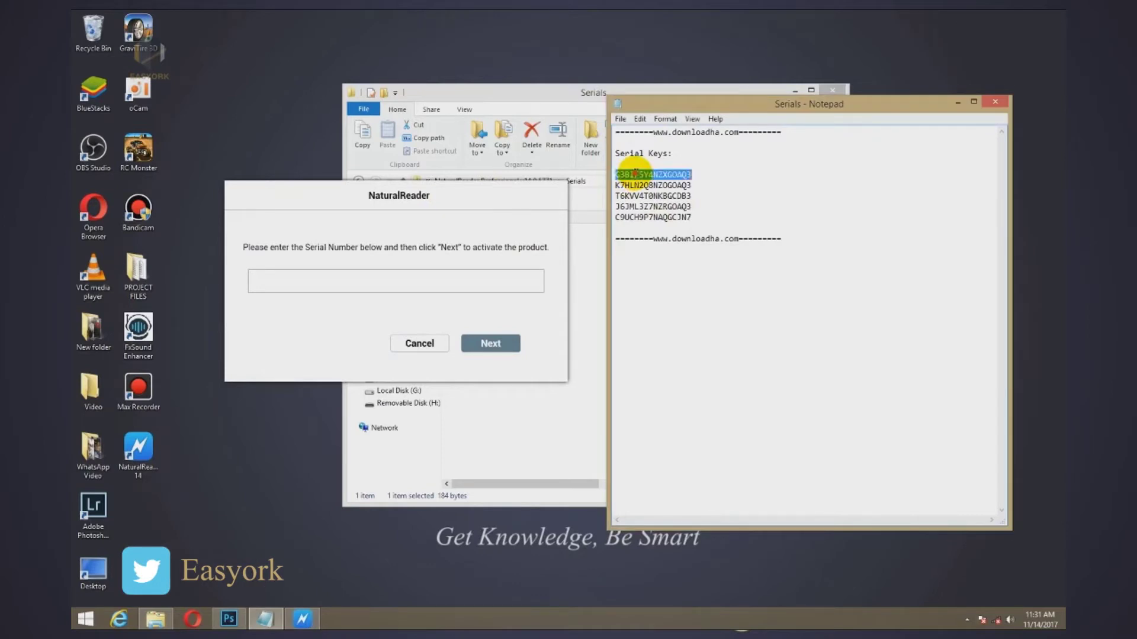
pyautogui.click(634, 174)
pyautogui.doubleClick(635, 174)
pyautogui.hotkey('ctrl', 'c')
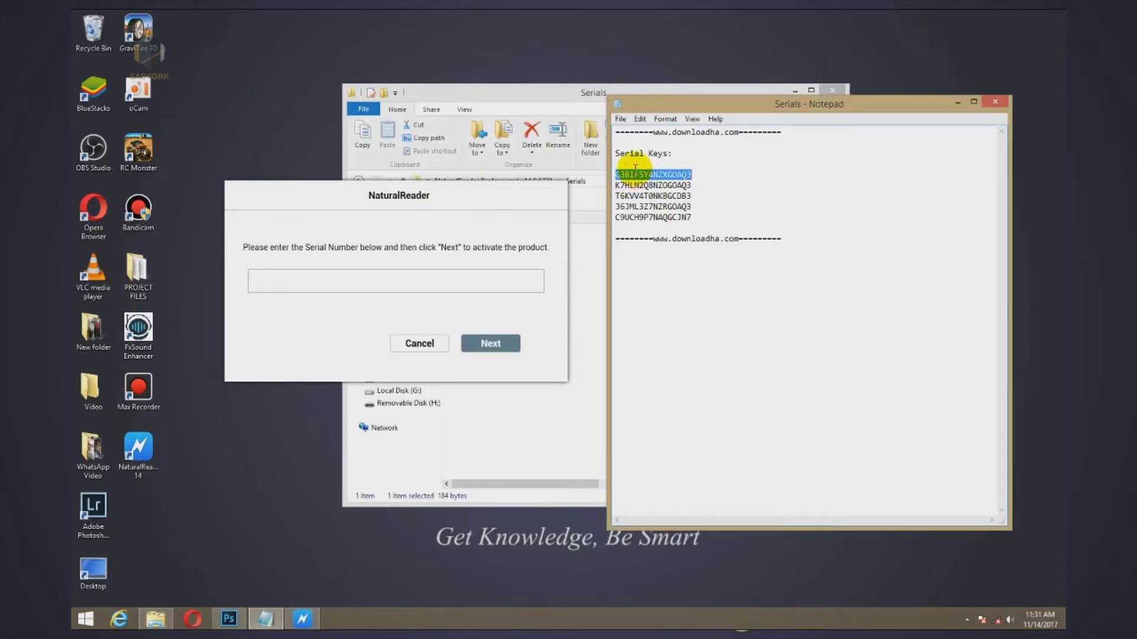
pyautogui.click(426, 280)
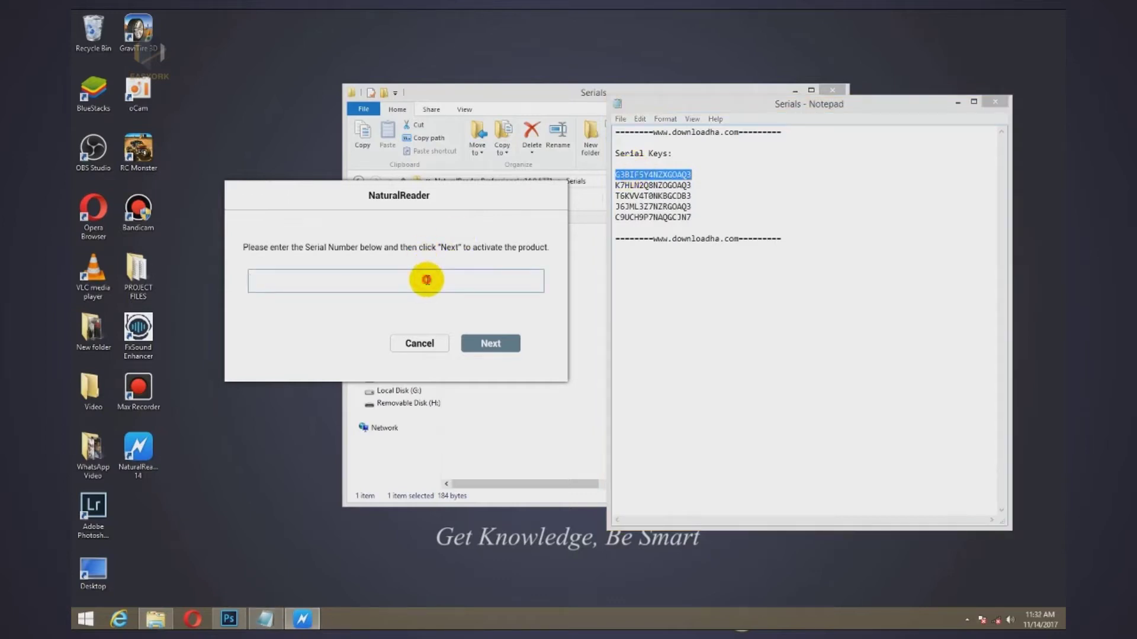
pyautogui.hotkey('ctrl', 'v')
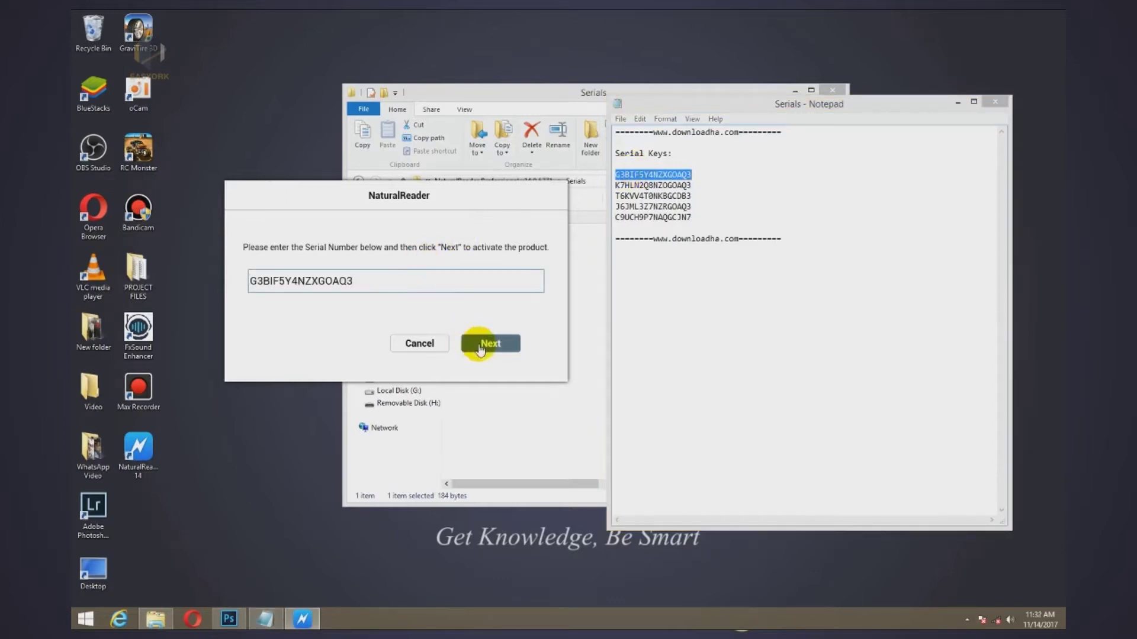
pyautogui.click(495, 349)
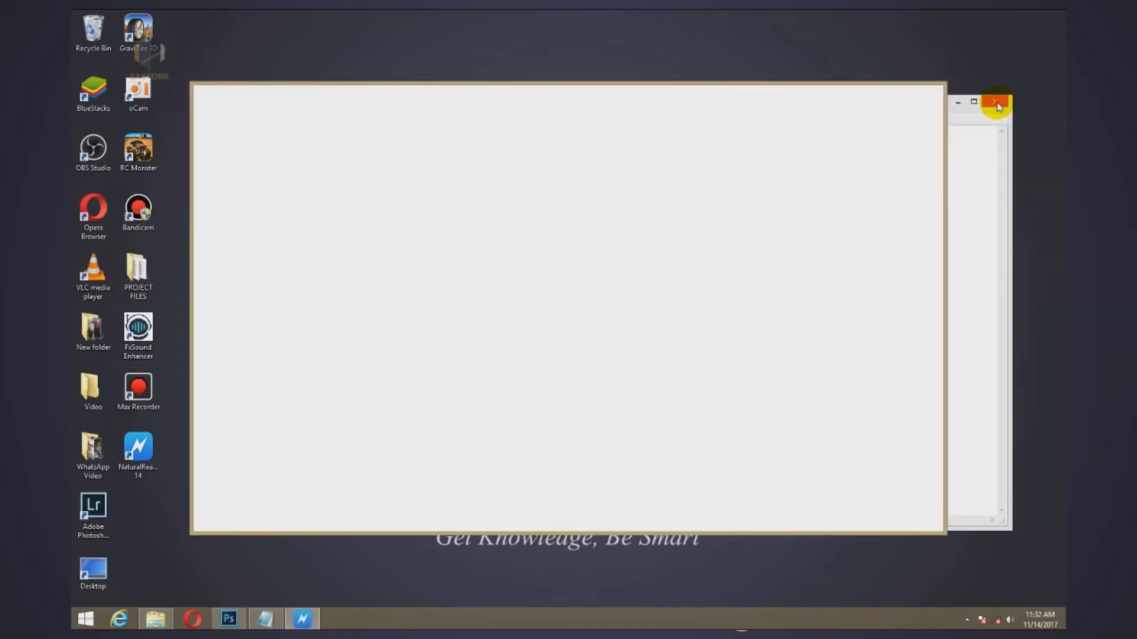
pyautogui.click(999, 106)
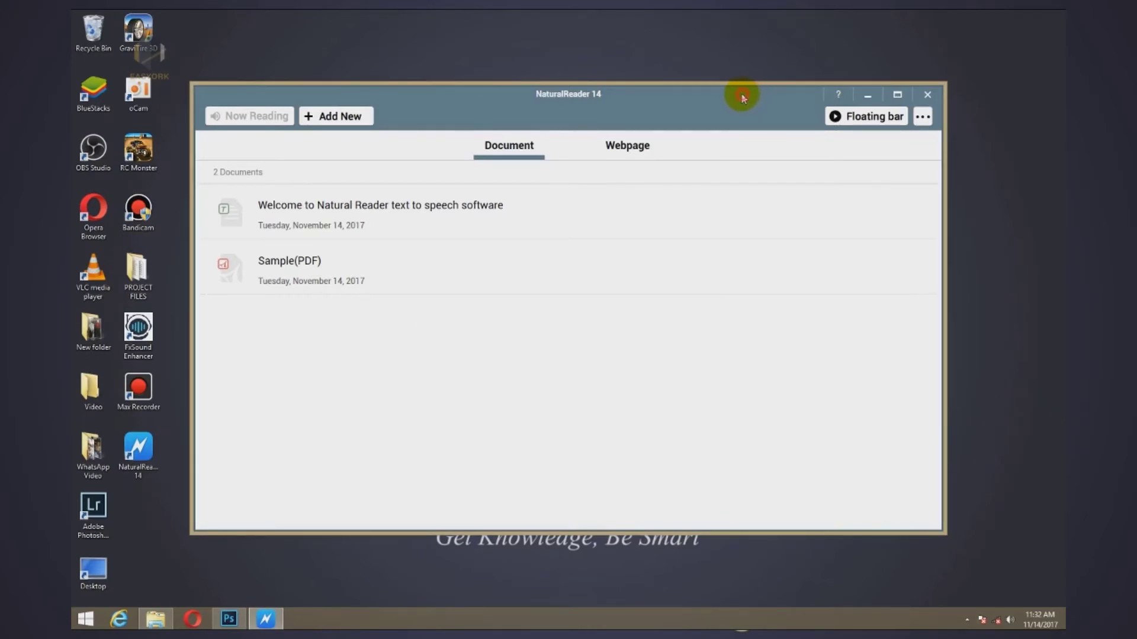
# Reposition the NaturalReader 14 window near the top of the screen
pyautogui.moveTo(744, 98); pyautogui.dragTo(641, 41)
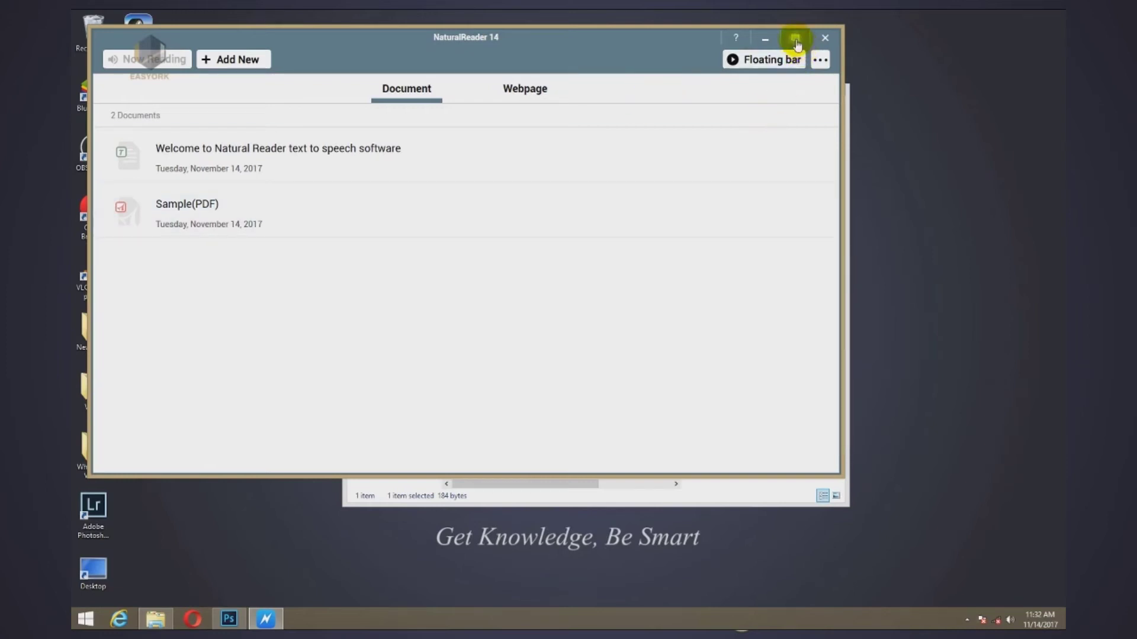
pyautogui.moveTo(633, 39); pyautogui.dragTo(685, 40)
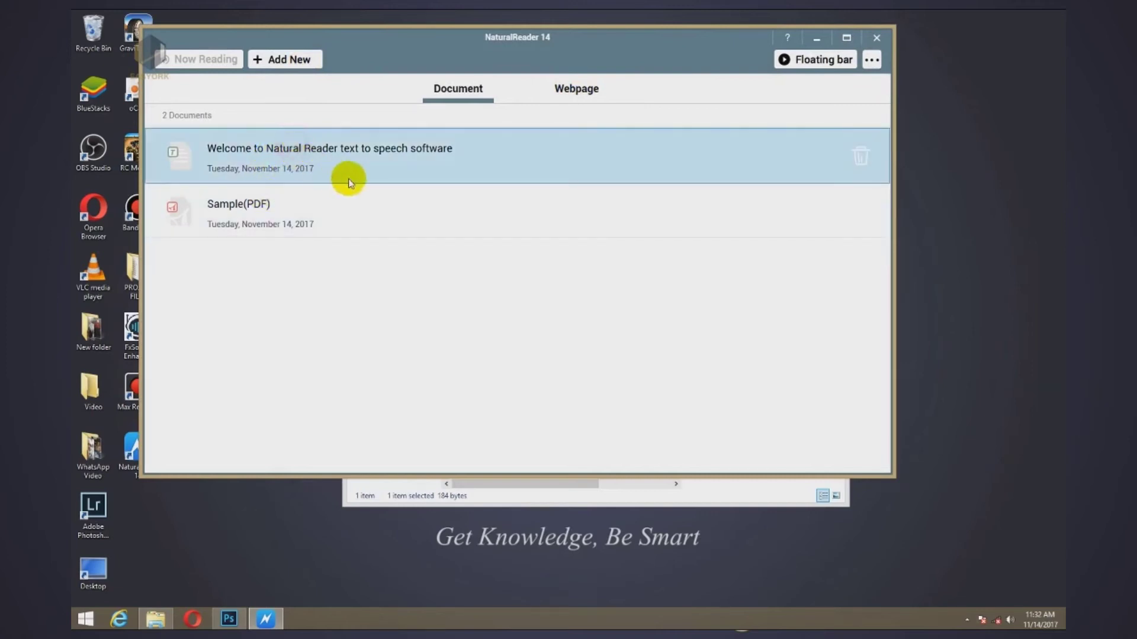
# Open the Welcome to Natural Reader document, read it aloud, then stop playback
pyautogui.click(337, 156)
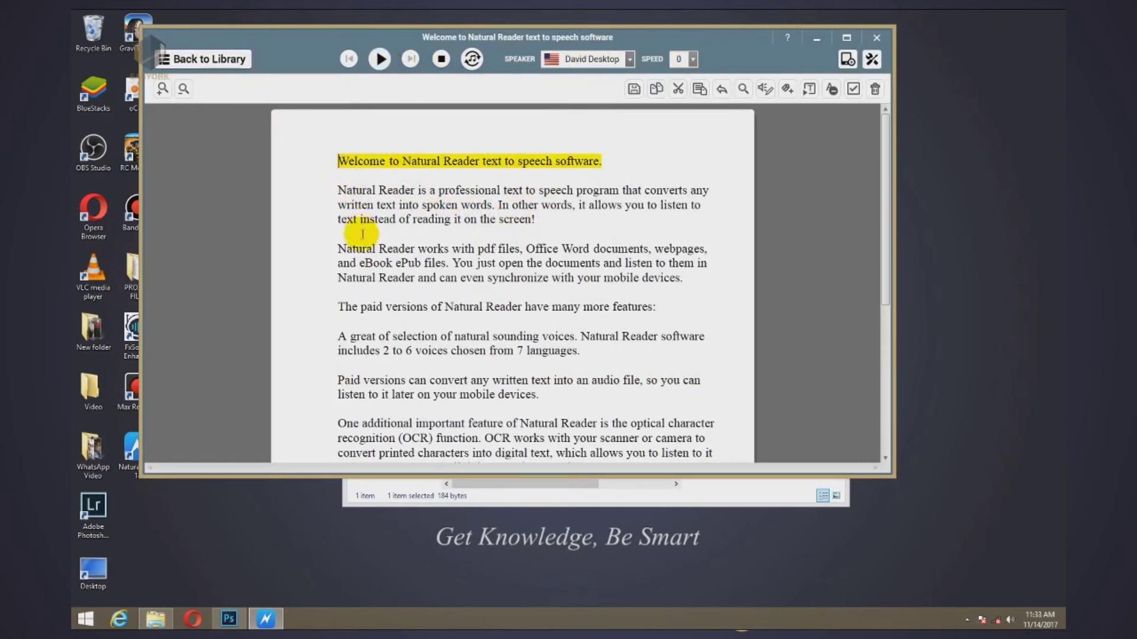
pyautogui.click(379, 59)
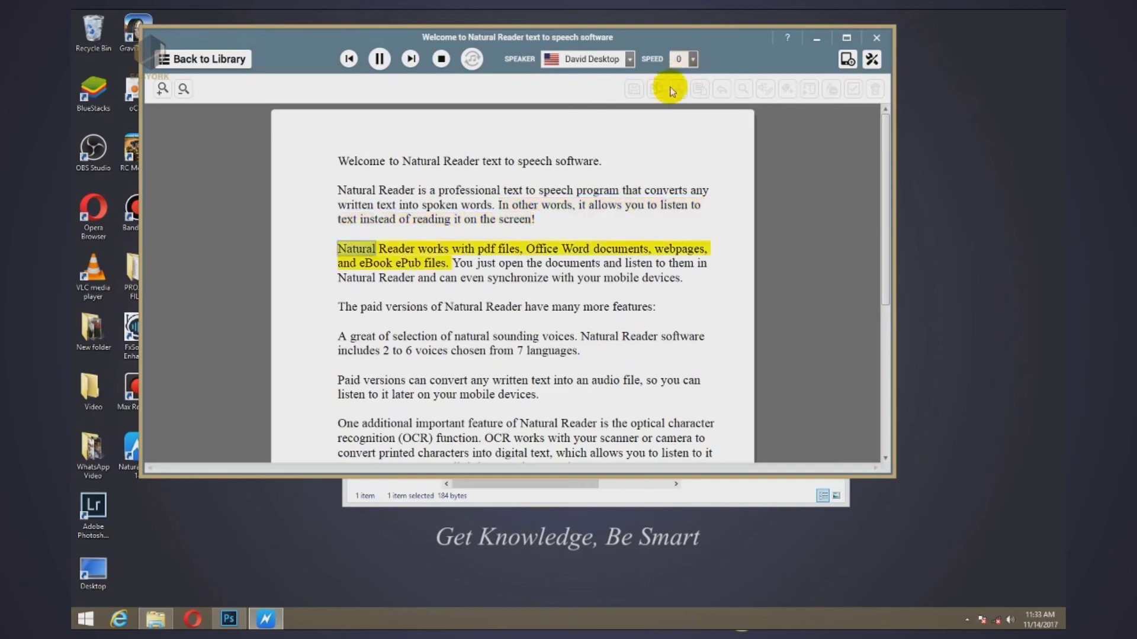
pyautogui.click(442, 60)
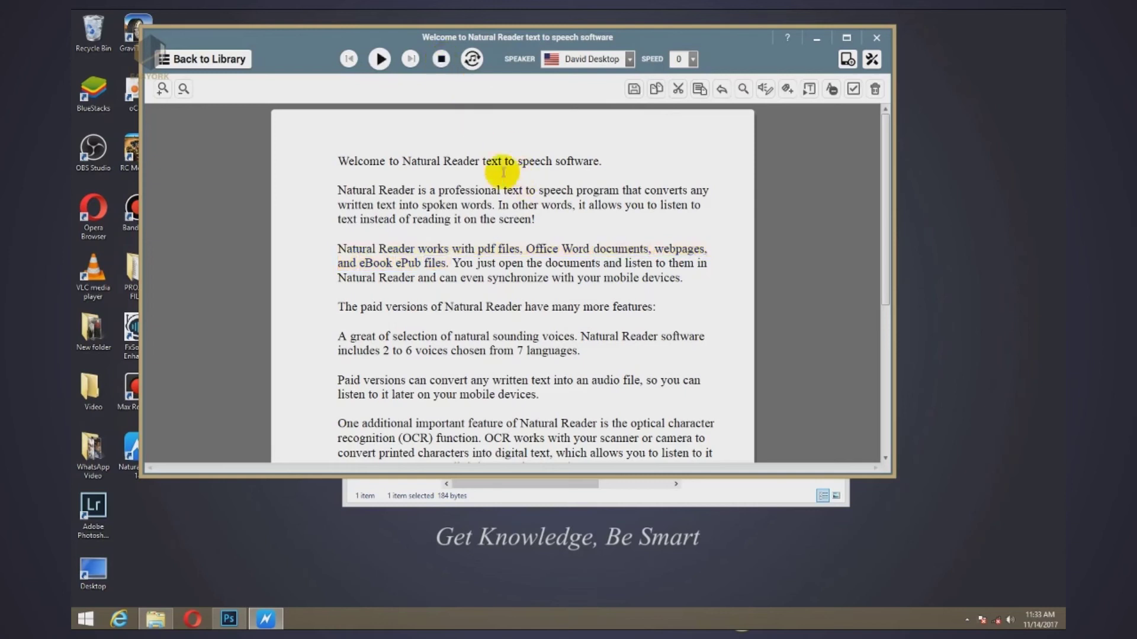